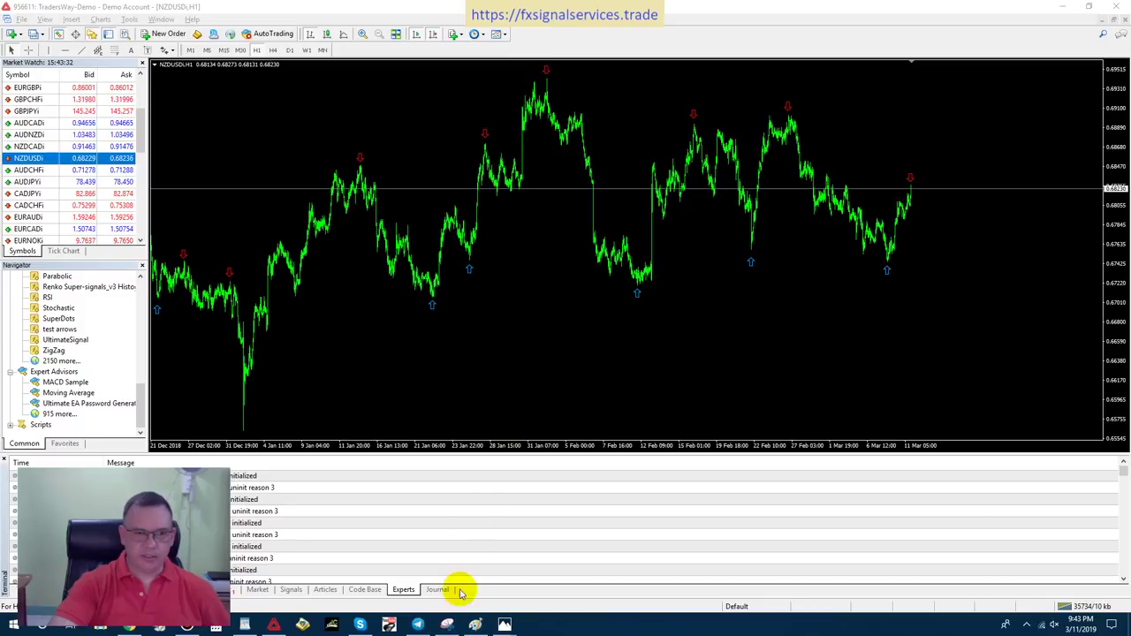
Step: Place the Telegram signal messages beside the chart and bring the NZDUSD chart back to the front
{"action": "left_click", "coordinate": [415, 627]}
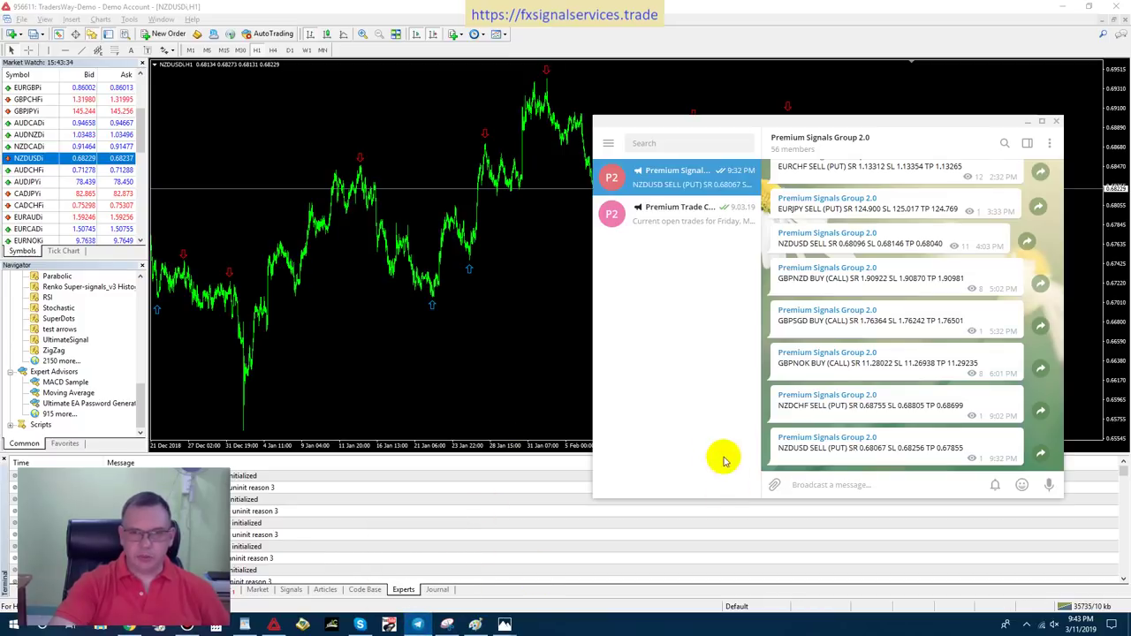
{"action": "left_click_drag", "start_coordinate": [830, 140], "coordinate": [722, 148]}
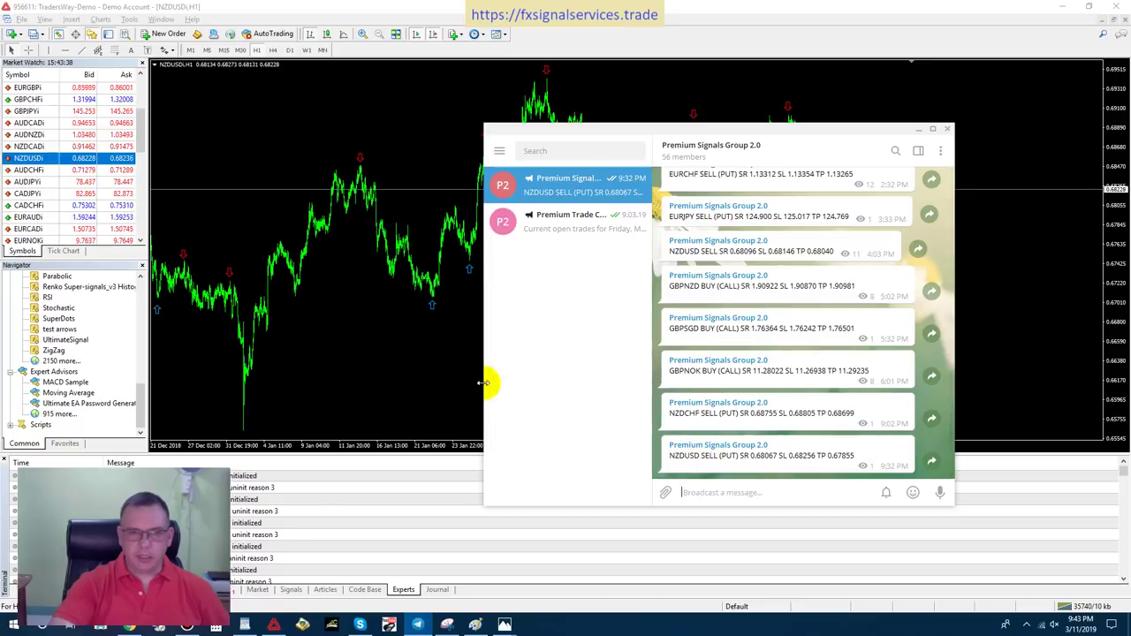
{"action": "left_click", "coordinate": [460, 362]}
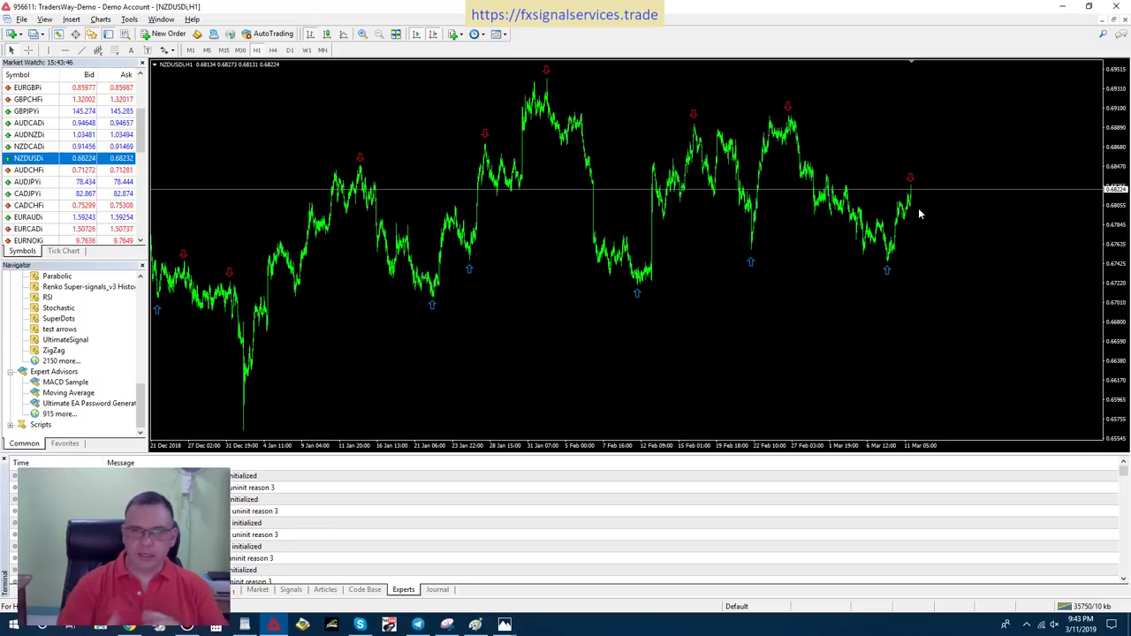
Step: Review NZDUSD on the M30, M15, M5, H4 and H1 timeframes, ending on hourly
{"action": "left_click", "coordinate": [239, 49]}
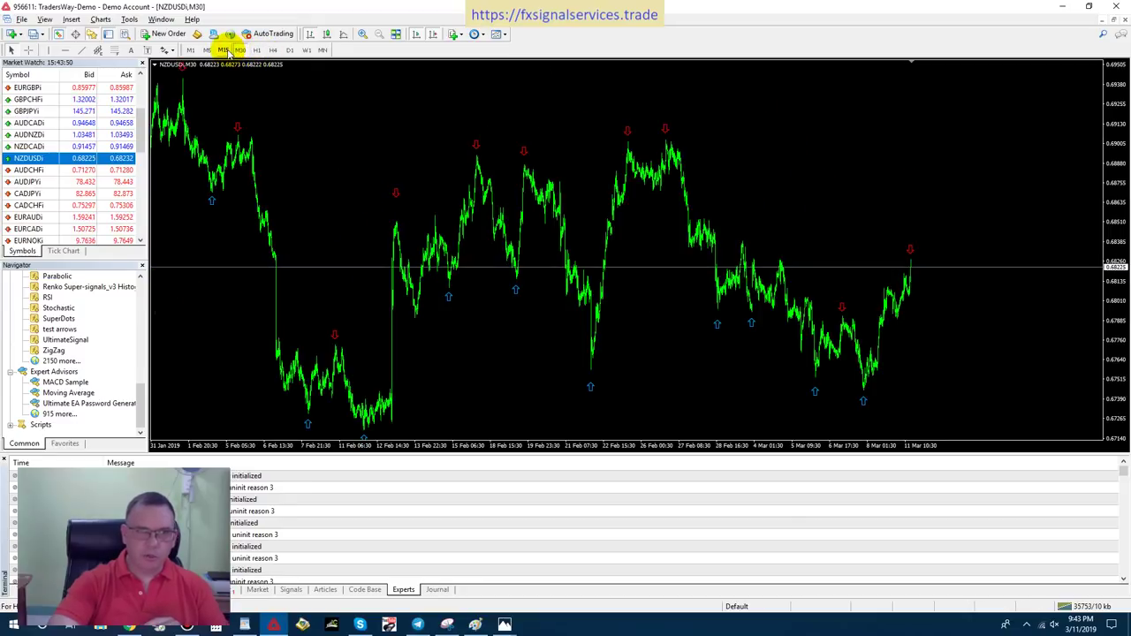
{"action": "left_click", "coordinate": [222, 50]}
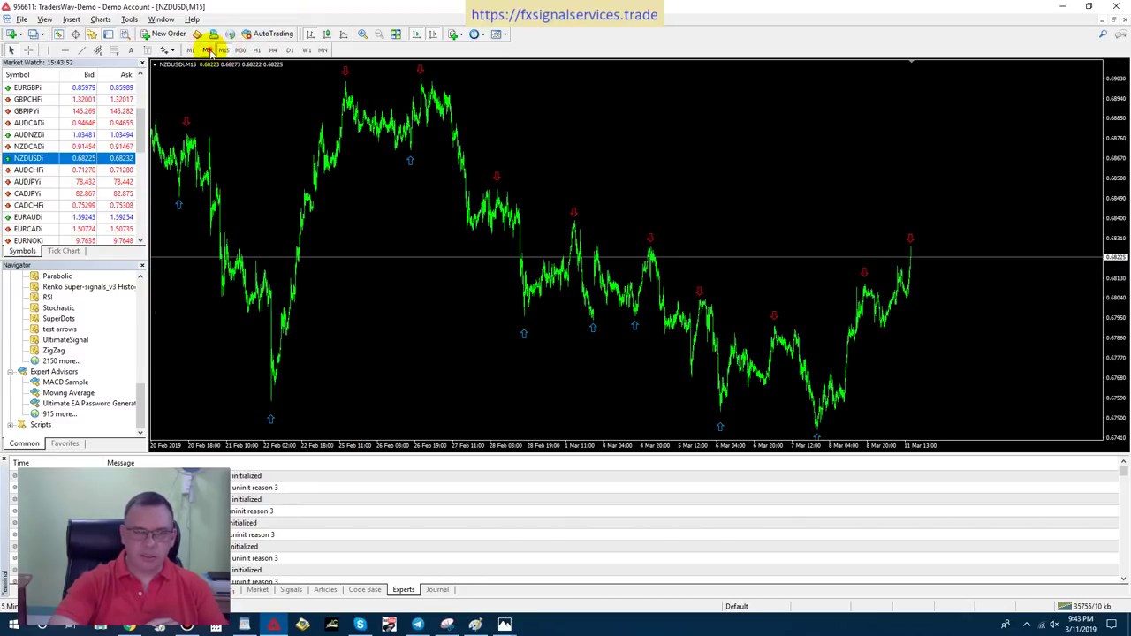
{"action": "left_click", "coordinate": [207, 50]}
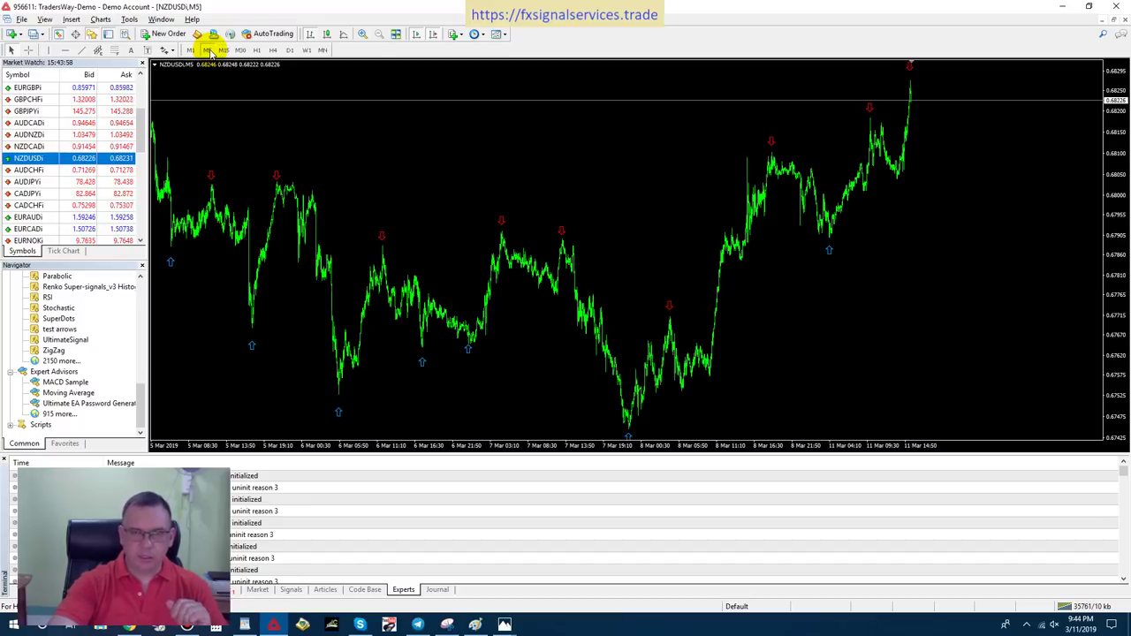
{"action": "left_click", "coordinate": [273, 50]}
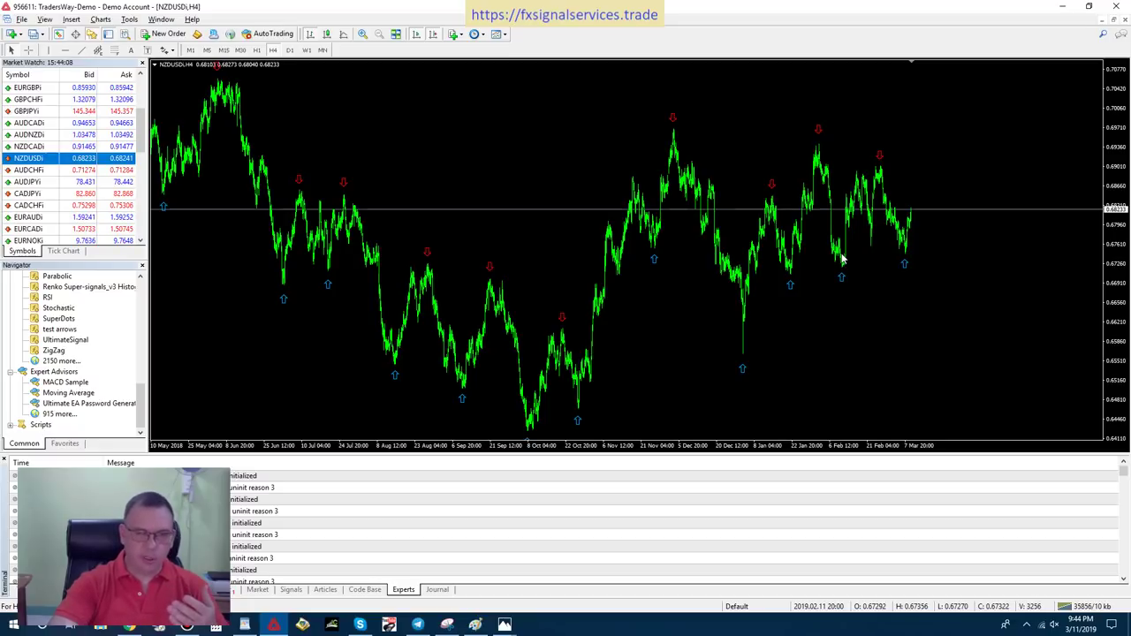
{"action": "left_click", "coordinate": [258, 50]}
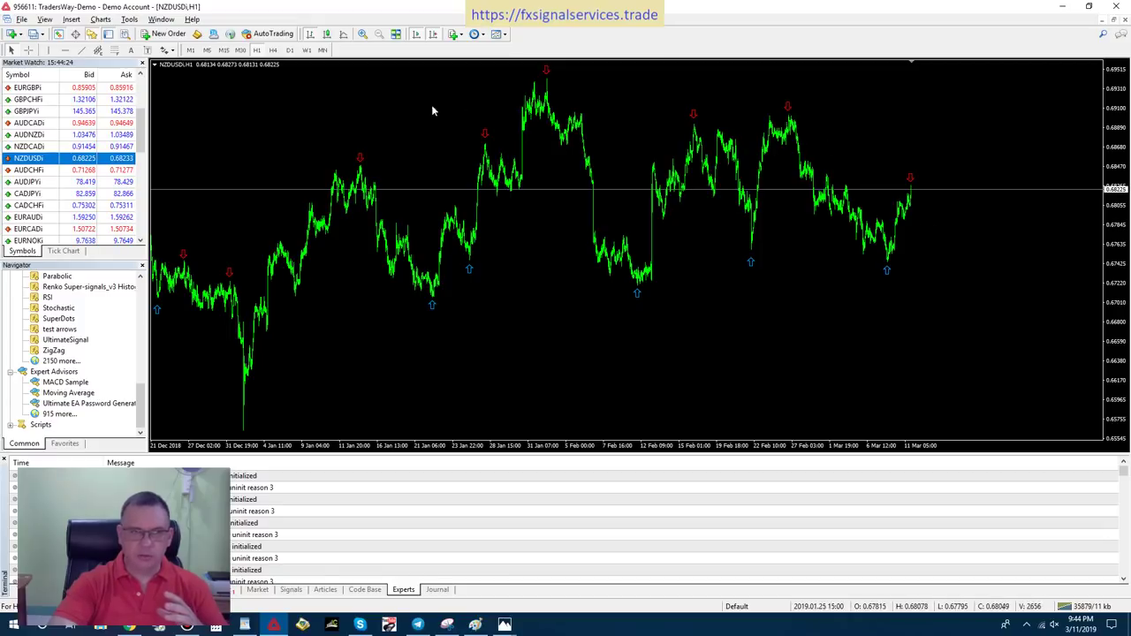
{"action": "left_click", "coordinate": [275, 51]}
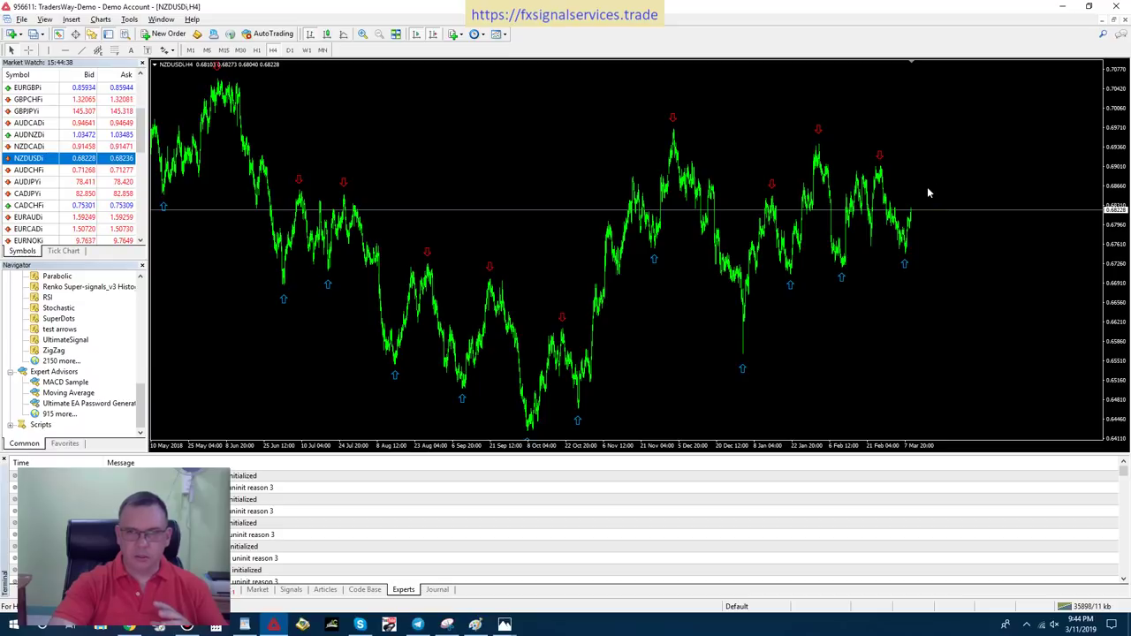
{"action": "left_click", "coordinate": [262, 50]}
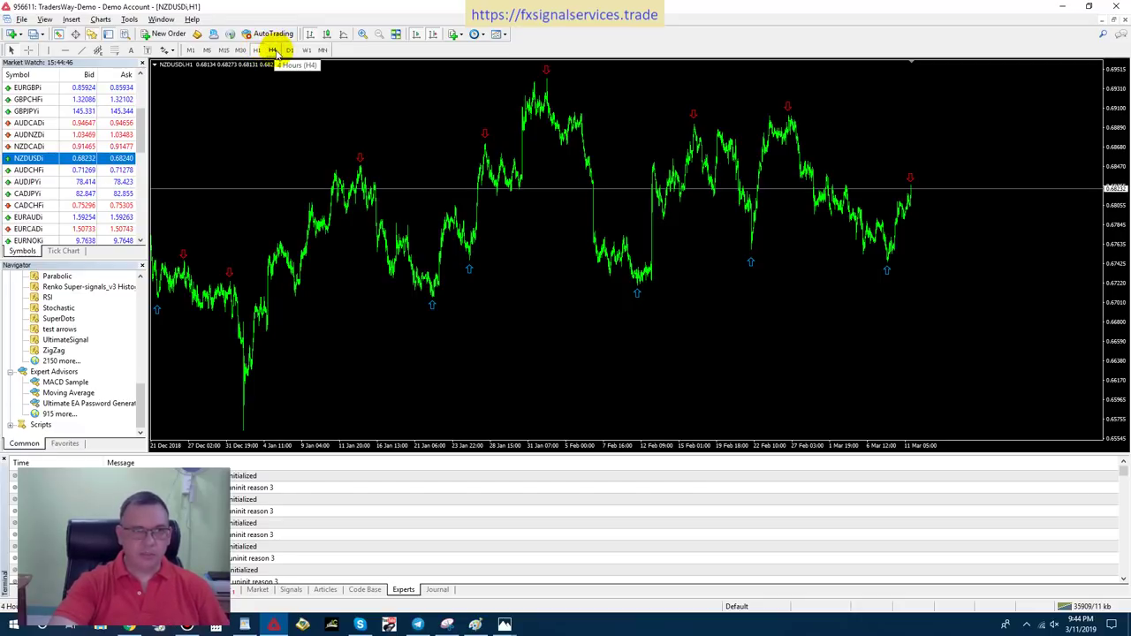
Step: Sell 0.01 lot NZDUSD at market with take profit 0.68000 and confirm the order
{"action": "left_click", "coordinate": [176, 38]}
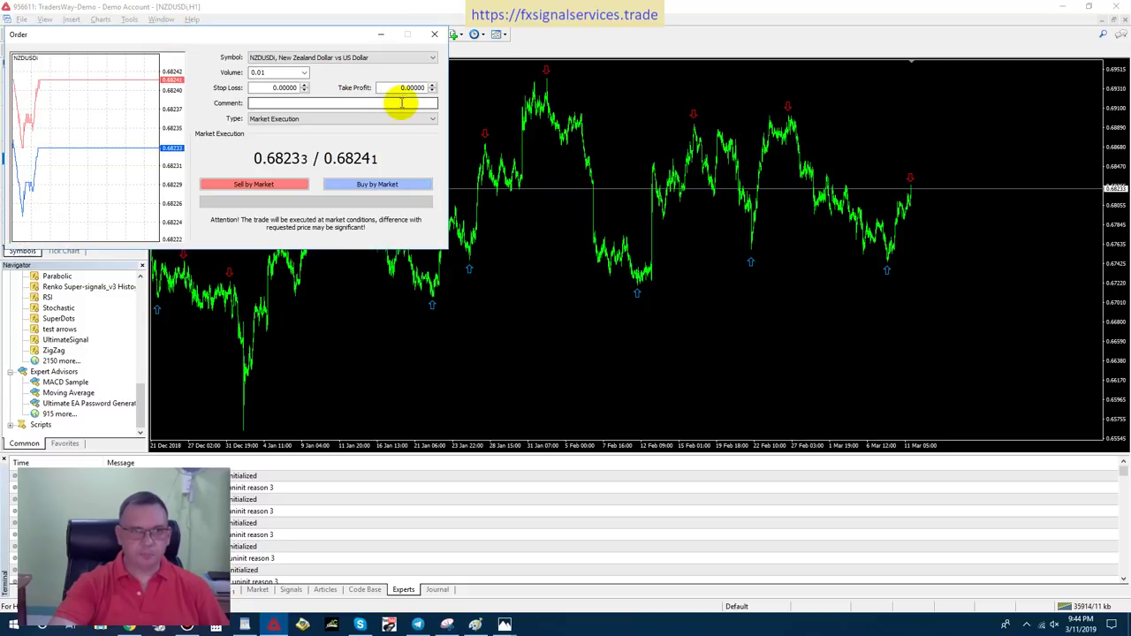
{"action": "double_click", "coordinate": [407, 88]}
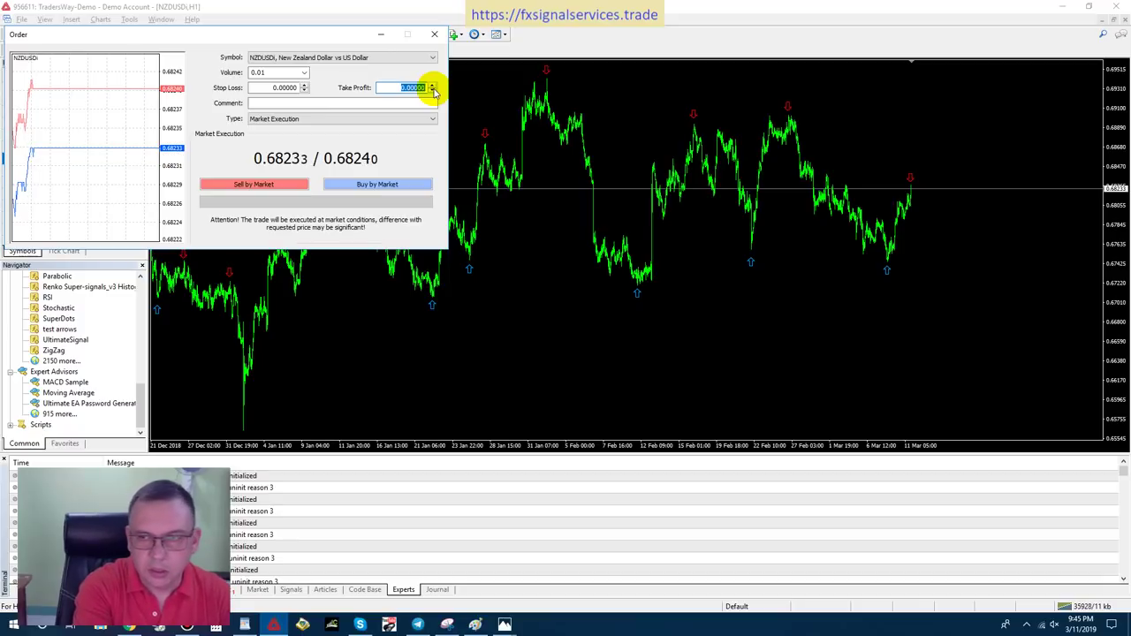
{"action": "key", "text": "Home"}
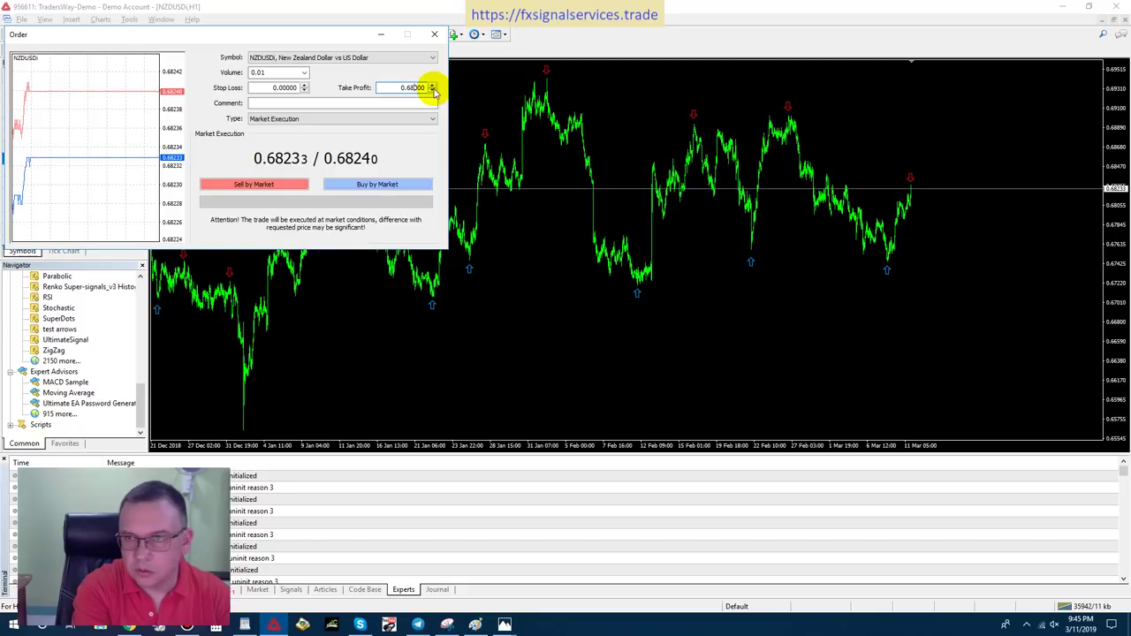
{"action": "left_click", "coordinate": [265, 185]}
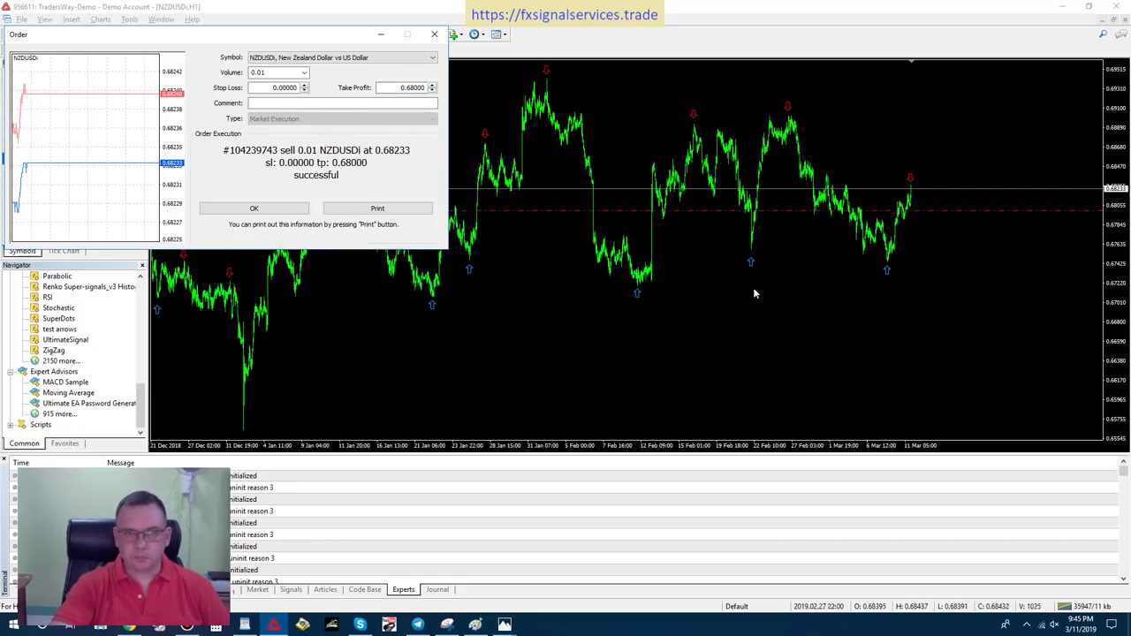
{"action": "left_click", "coordinate": [265, 209]}
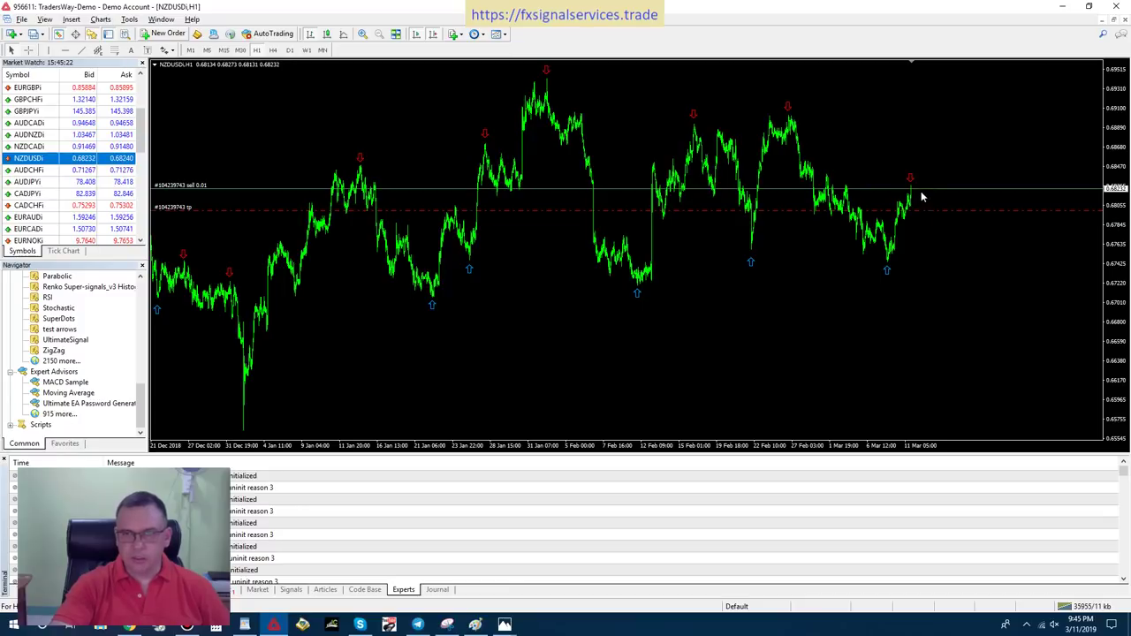
Step: On the M5 chart, draw a Fibonacci retracement from the swing low to the latest high
{"action": "left_click", "coordinate": [207, 49]}
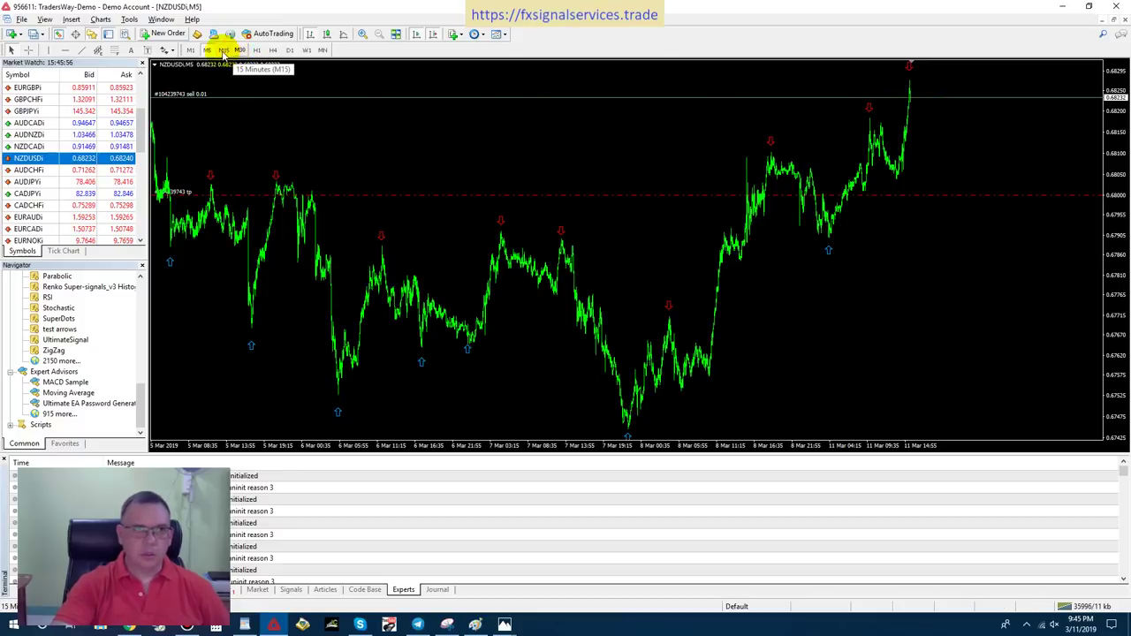
{"action": "left_click", "coordinate": [110, 50]}
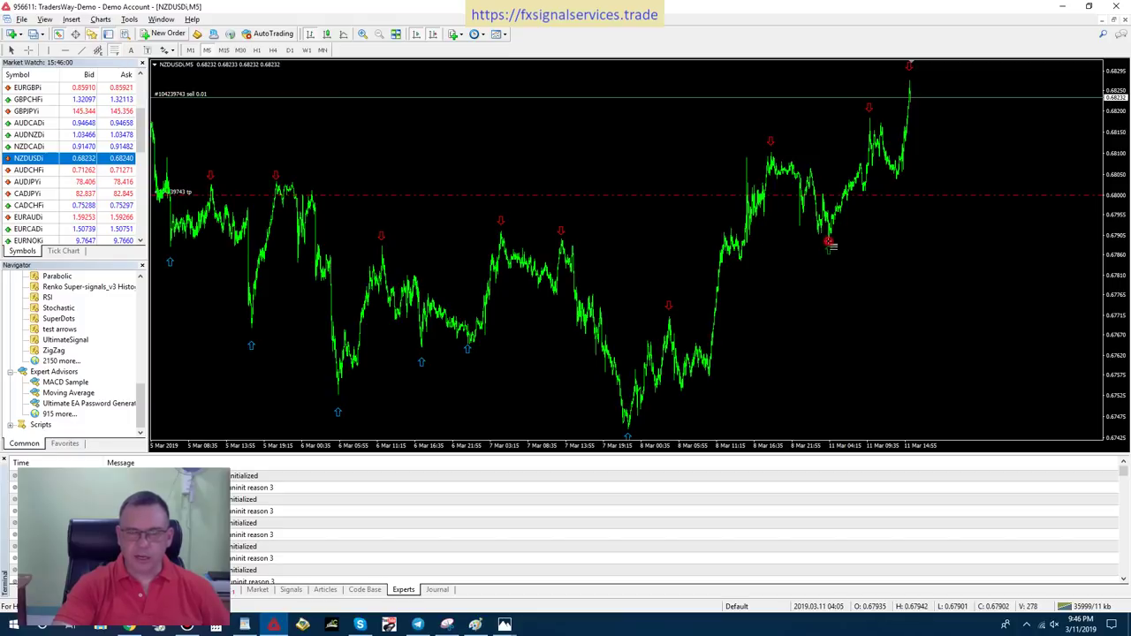
{"action": "left_click_drag", "start_coordinate": [828, 241], "coordinate": [902, 101]}
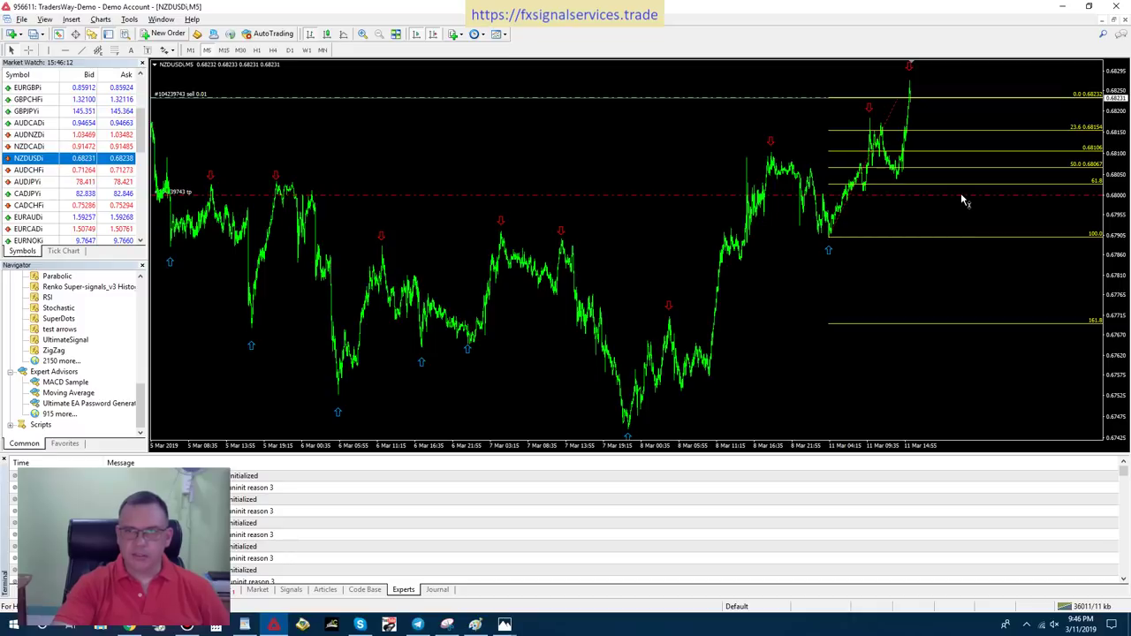
Step: Drag the take profit up to the Fibonacci 50% level, enabling one-click trading, then view H1
{"action": "left_click_drag", "start_coordinate": [962, 194], "coordinate": [964, 172]}
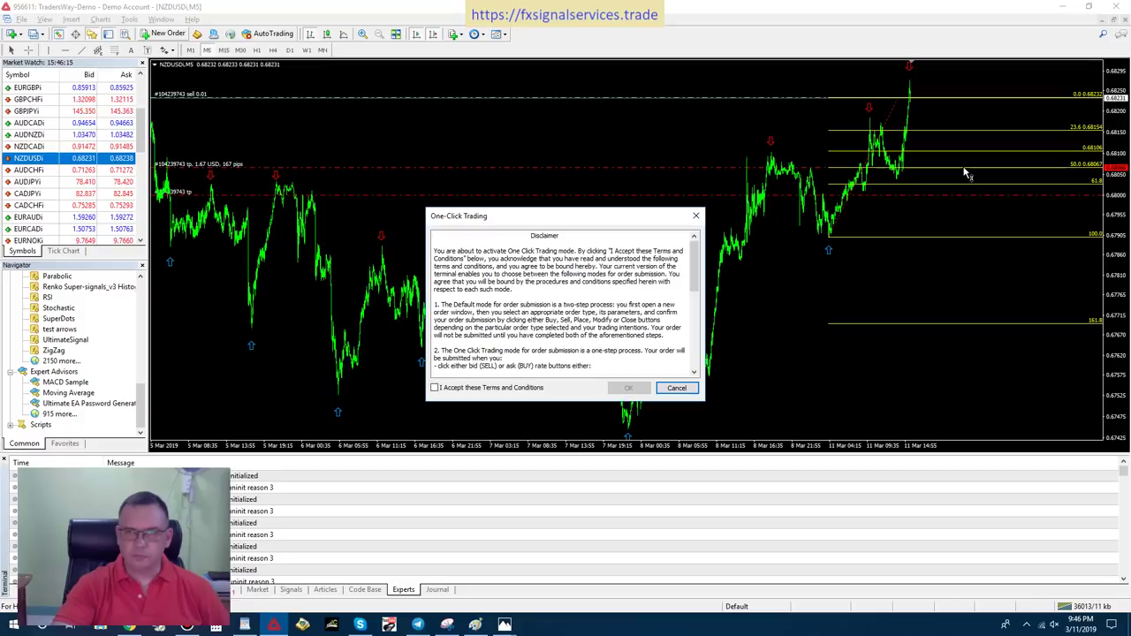
{"action": "left_click", "coordinate": [438, 388]}
{"action": "left_click", "coordinate": [626, 387]}
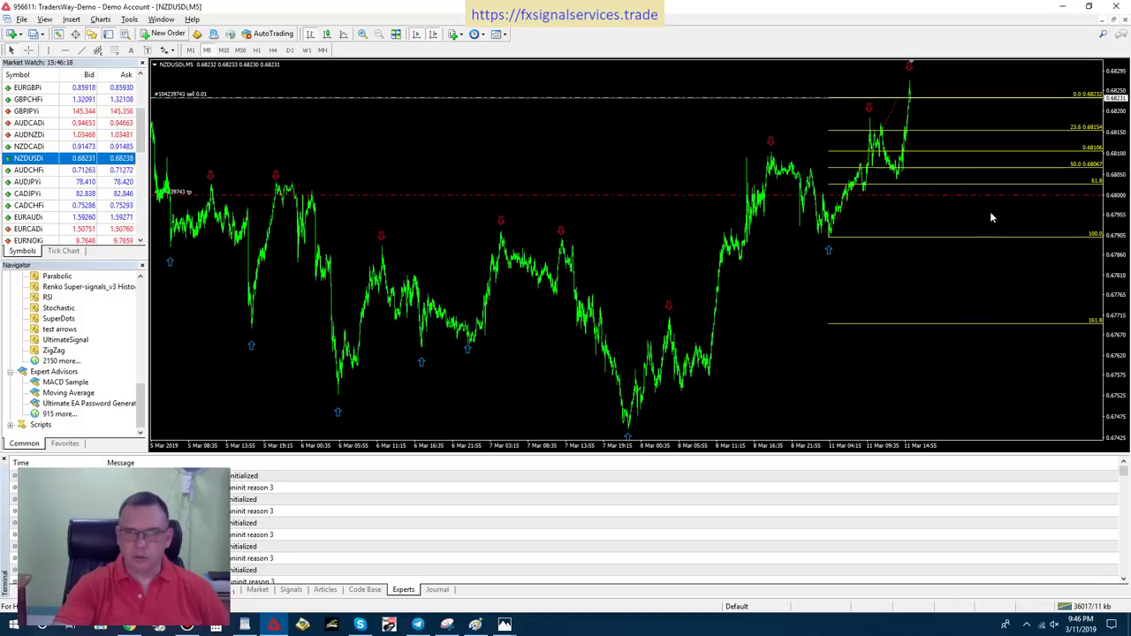
{"action": "left_click_drag", "start_coordinate": [979, 195], "coordinate": [980, 172]}
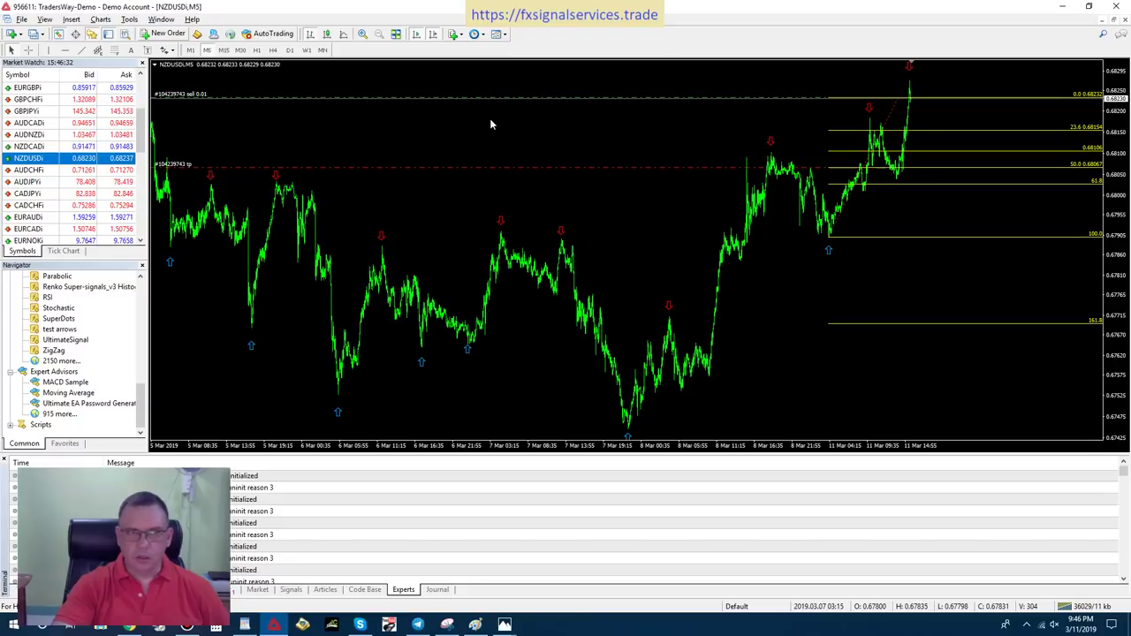
{"action": "left_click", "coordinate": [210, 51]}
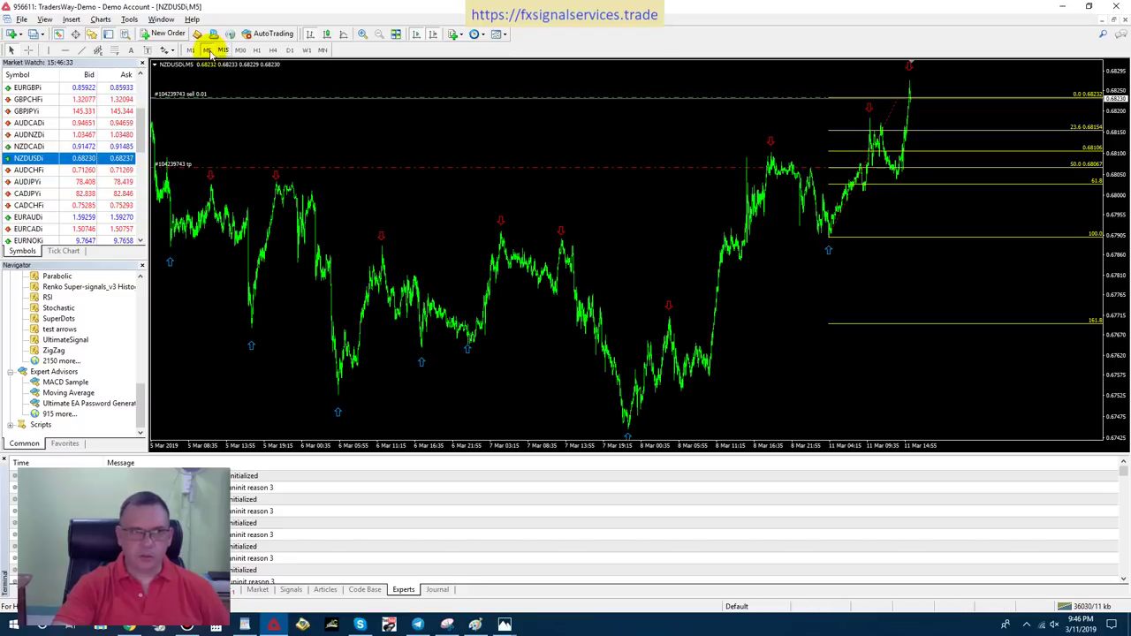
{"action": "left_click", "coordinate": [257, 51]}
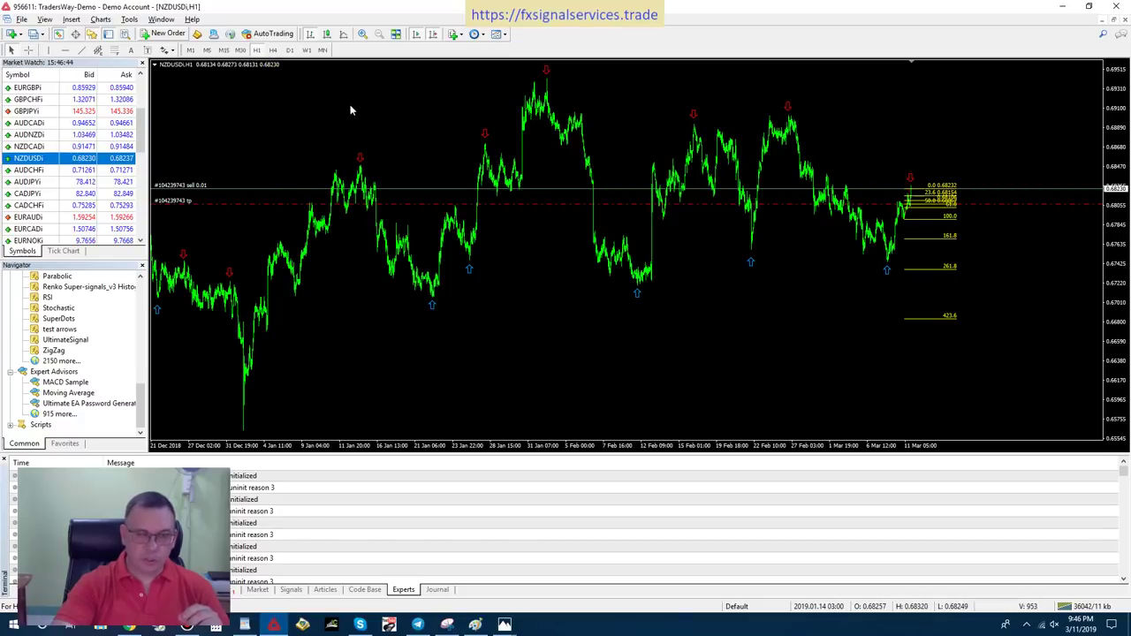
Step: Delete the old Fibonacci retracement through the chart's Objects List
{"action": "right_click", "coordinate": [417, 130]}
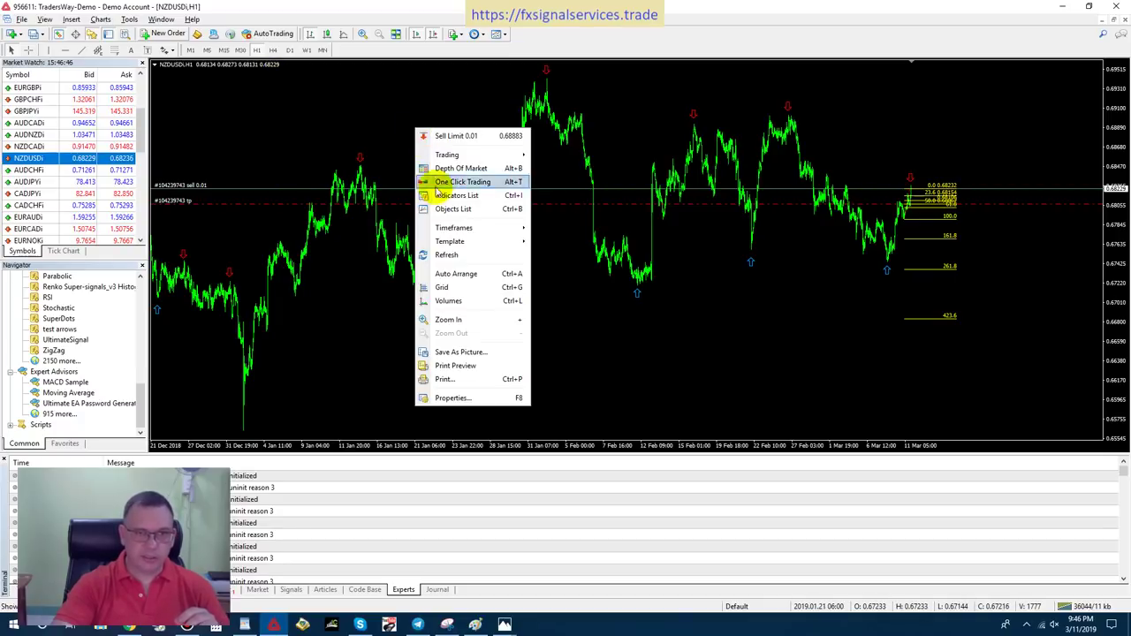
{"action": "left_click", "coordinate": [450, 208]}
{"action": "left_click", "coordinate": [233, 70]}
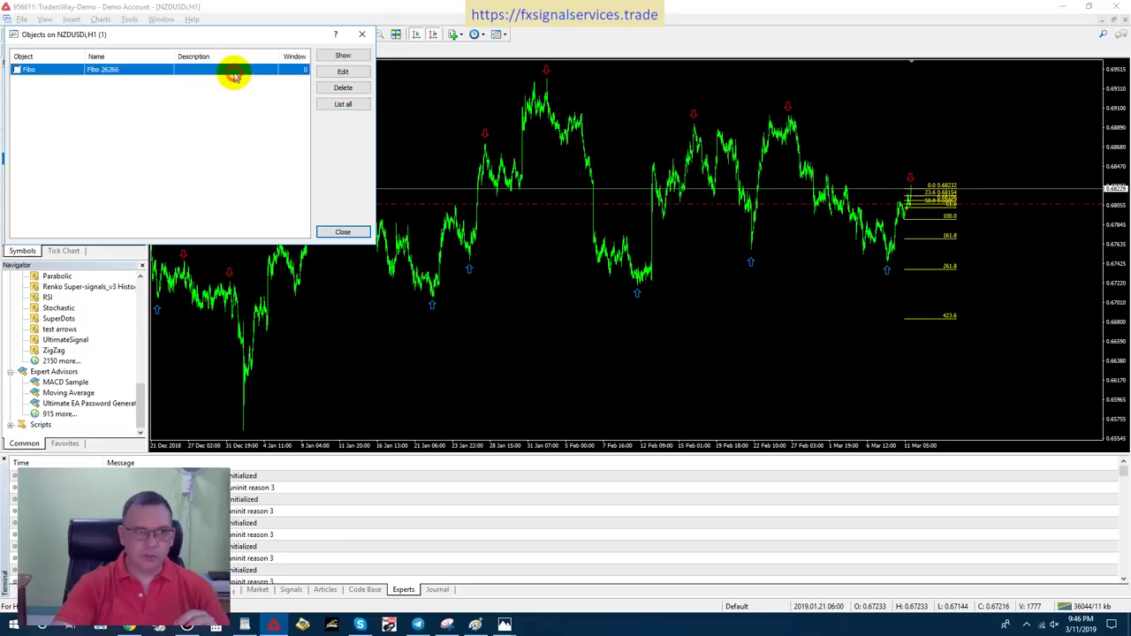
{"action": "left_click", "coordinate": [343, 88]}
{"action": "left_click", "coordinate": [343, 233]}
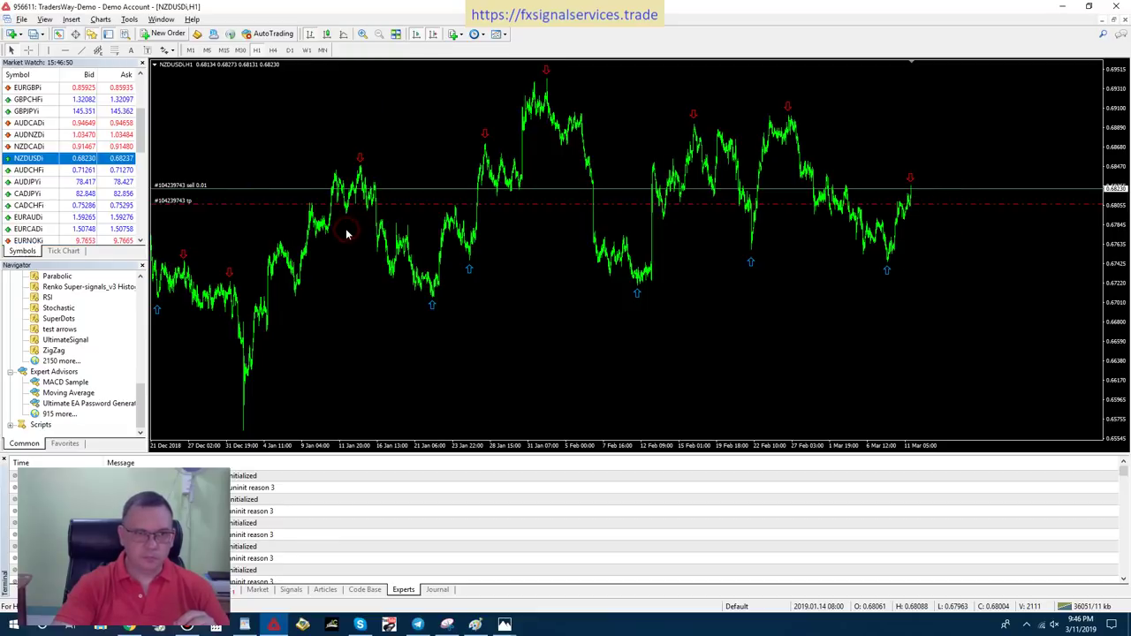
Step: Draw a new Fibonacci retracement from recent low to high and set the take profit at 50%
{"action": "left_click", "coordinate": [113, 51]}
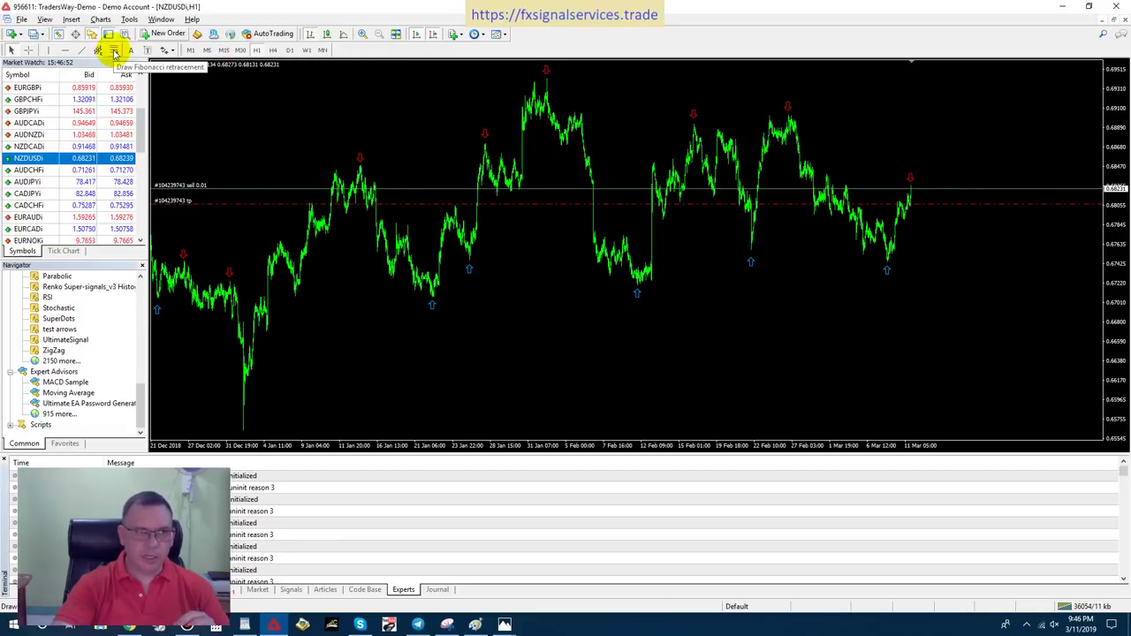
{"action": "left_click_drag", "start_coordinate": [891, 263], "coordinate": [934, 191]}
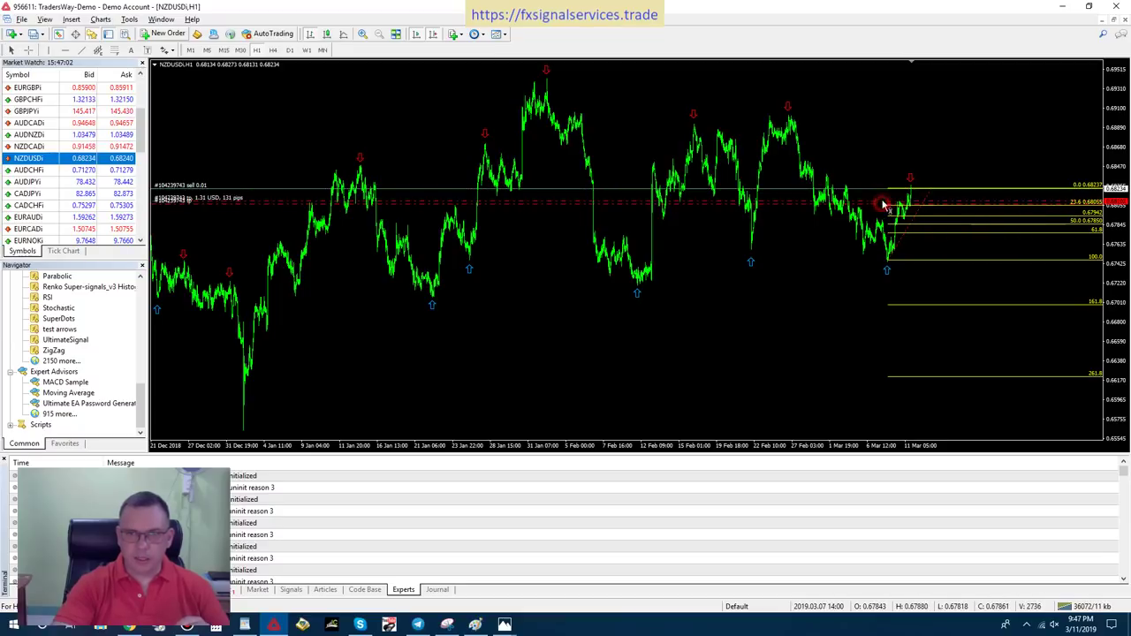
{"action": "left_click_drag", "start_coordinate": [885, 202], "coordinate": [887, 228]}
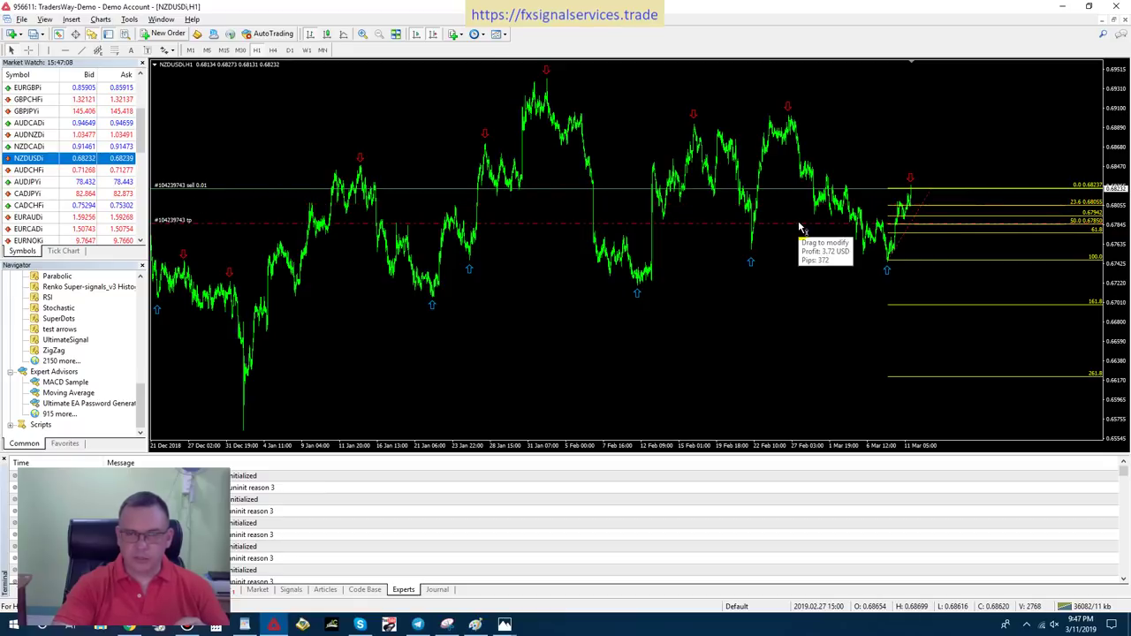
{"action": "left_click_drag", "start_coordinate": [798, 222], "coordinate": [806, 220]}
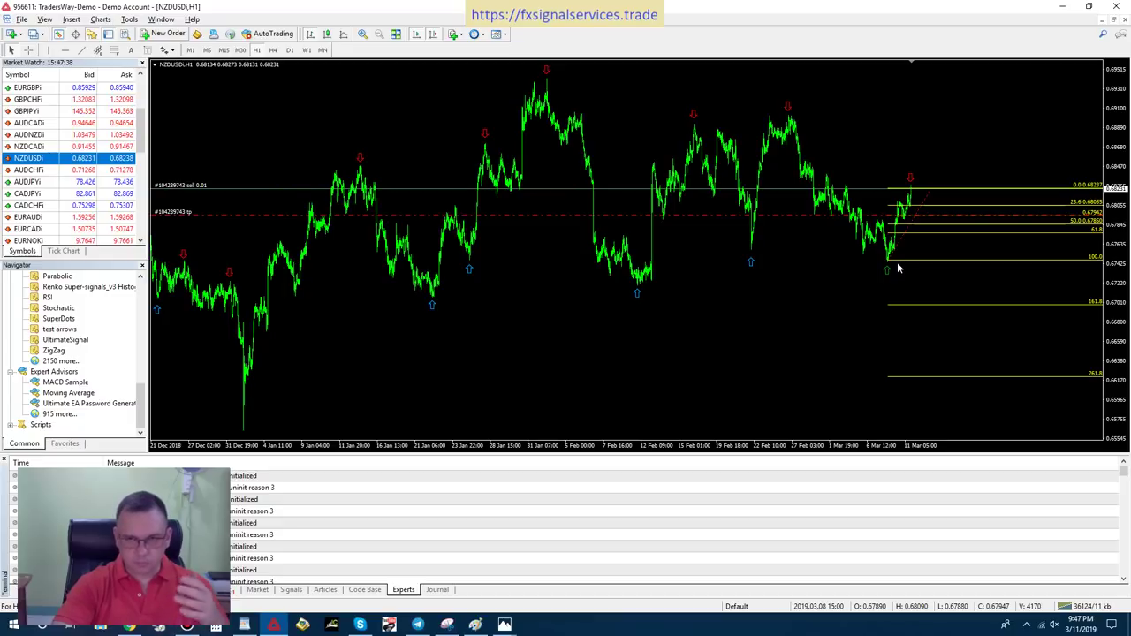
Step: View the daily chart, delete the Fibonacci retracement via Objects List, then return to H4
{"action": "left_click", "coordinate": [288, 50]}
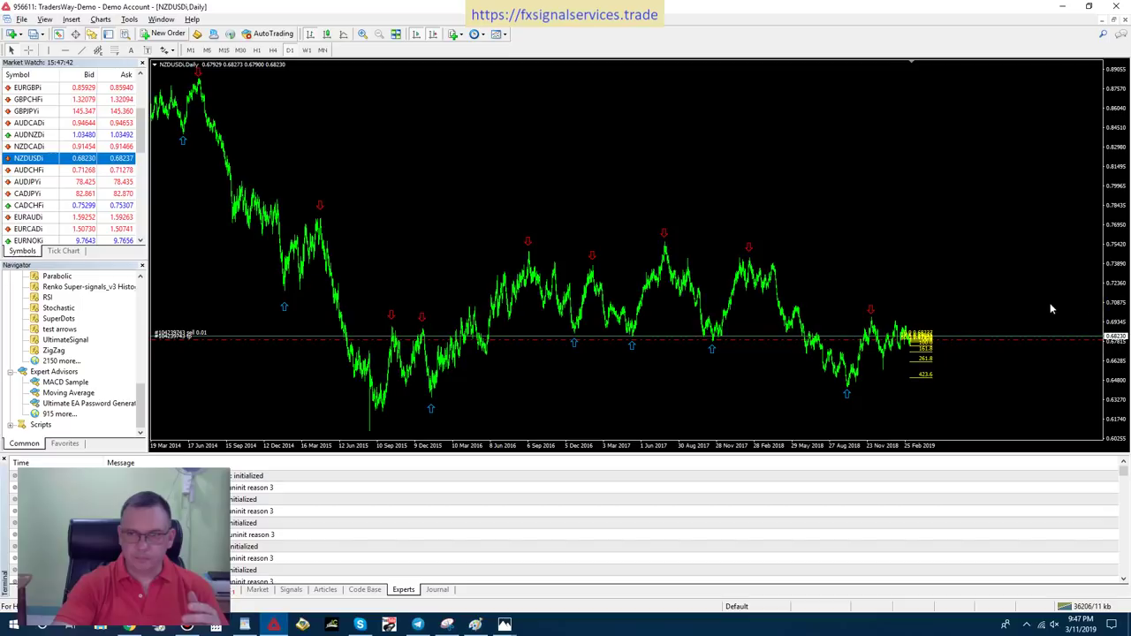
{"action": "right_click", "coordinate": [1110, 291]}
{"action": "right_click", "coordinate": [922, 251]}
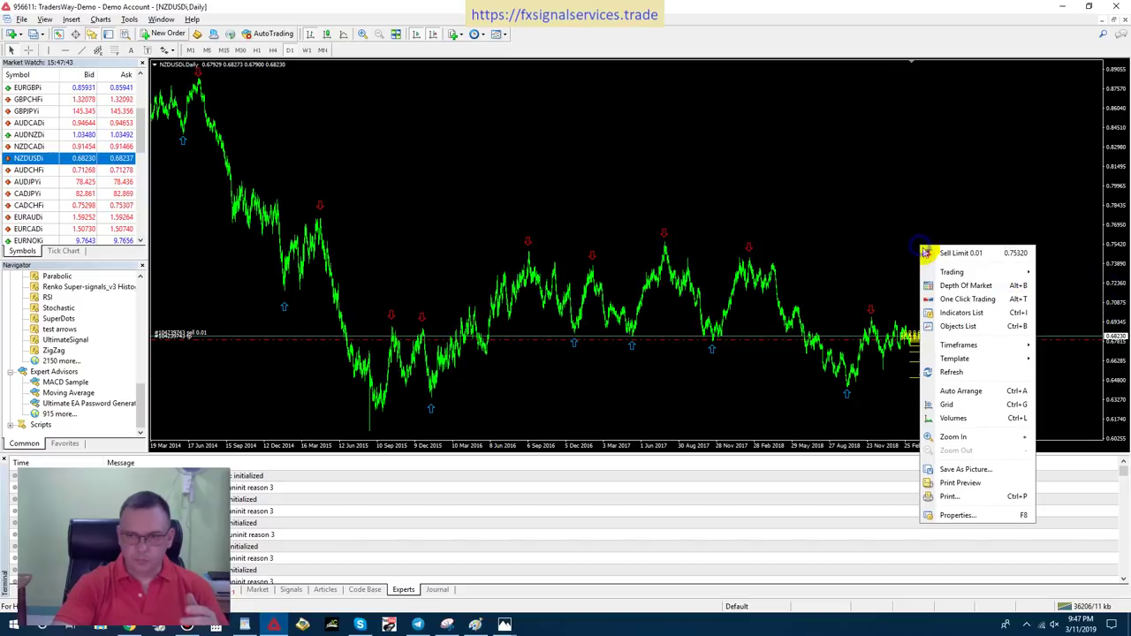
{"action": "left_click", "coordinate": [944, 326]}
{"action": "left_click", "coordinate": [136, 69]}
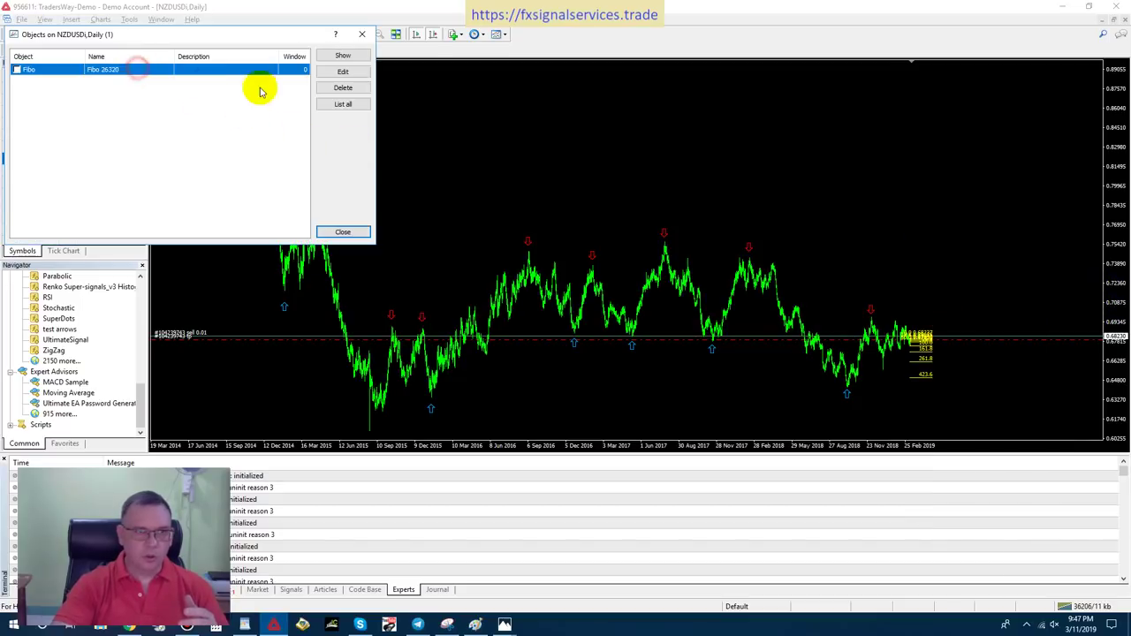
{"action": "left_click", "coordinate": [336, 90]}
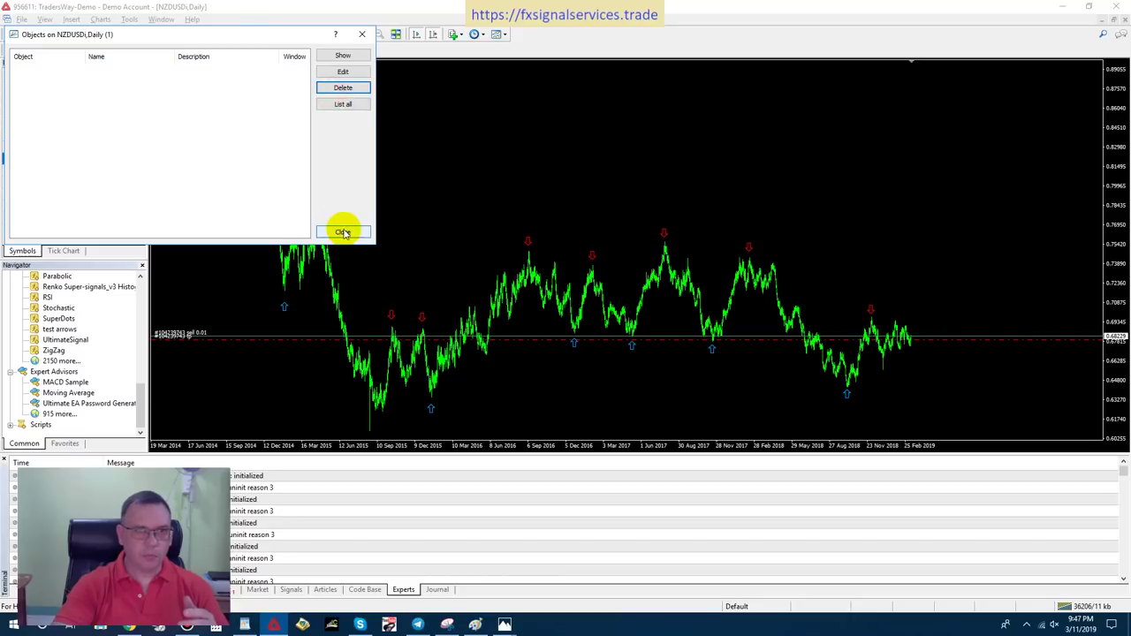
{"action": "left_click", "coordinate": [343, 232]}
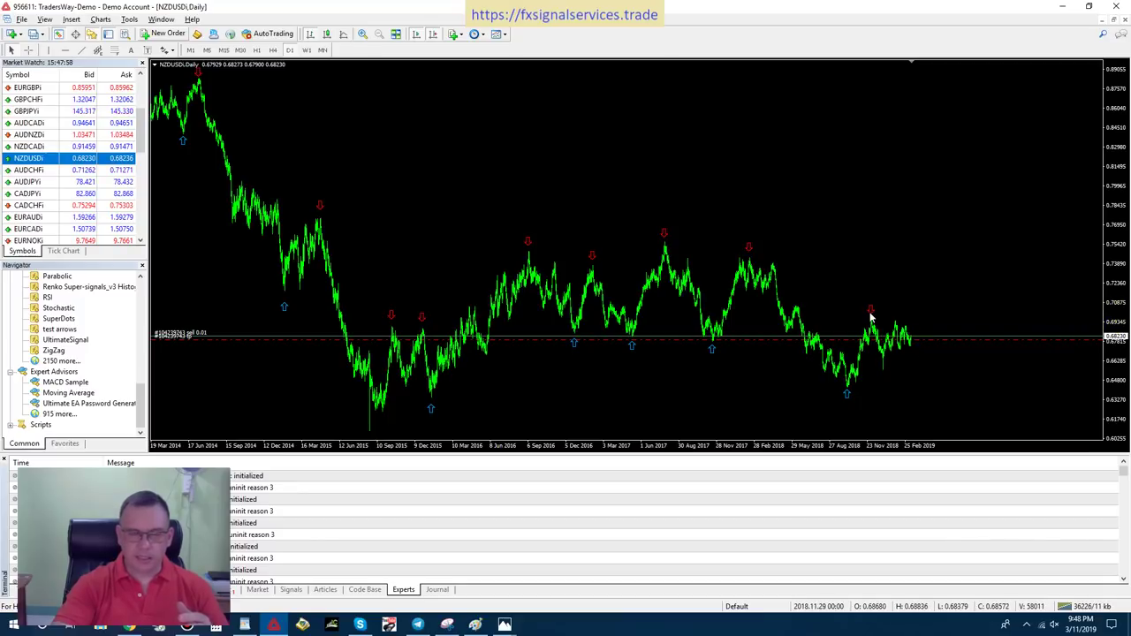
{"action": "left_click", "coordinate": [272, 51]}
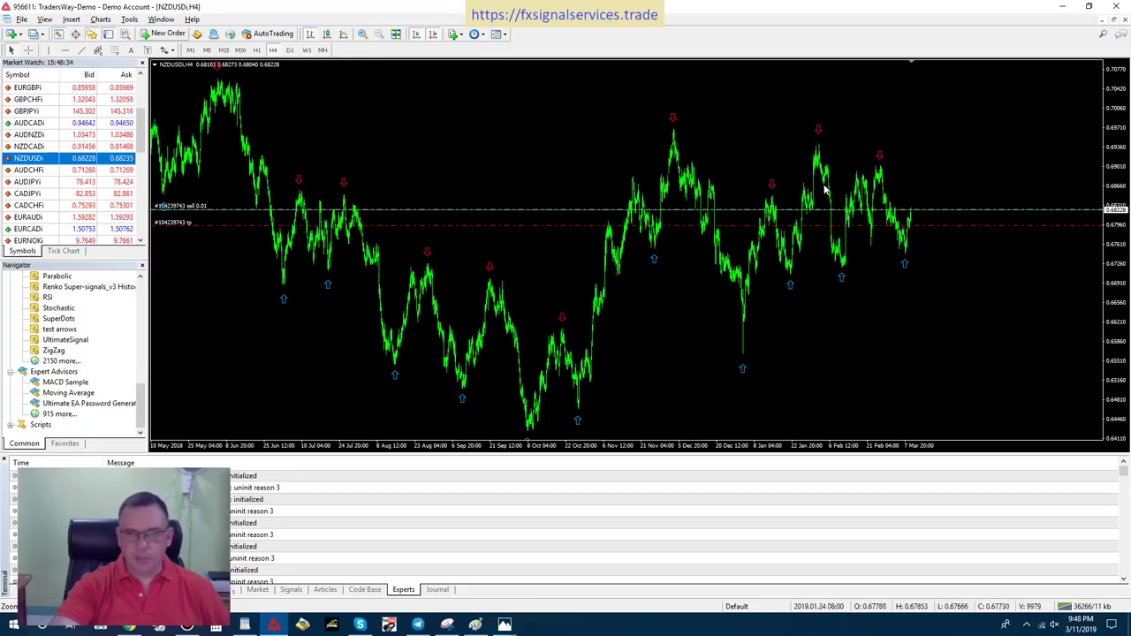
Step: Zoom in the H4 NZDUSD chart to show wider bars
{"action": "left_click", "coordinate": [364, 34]}
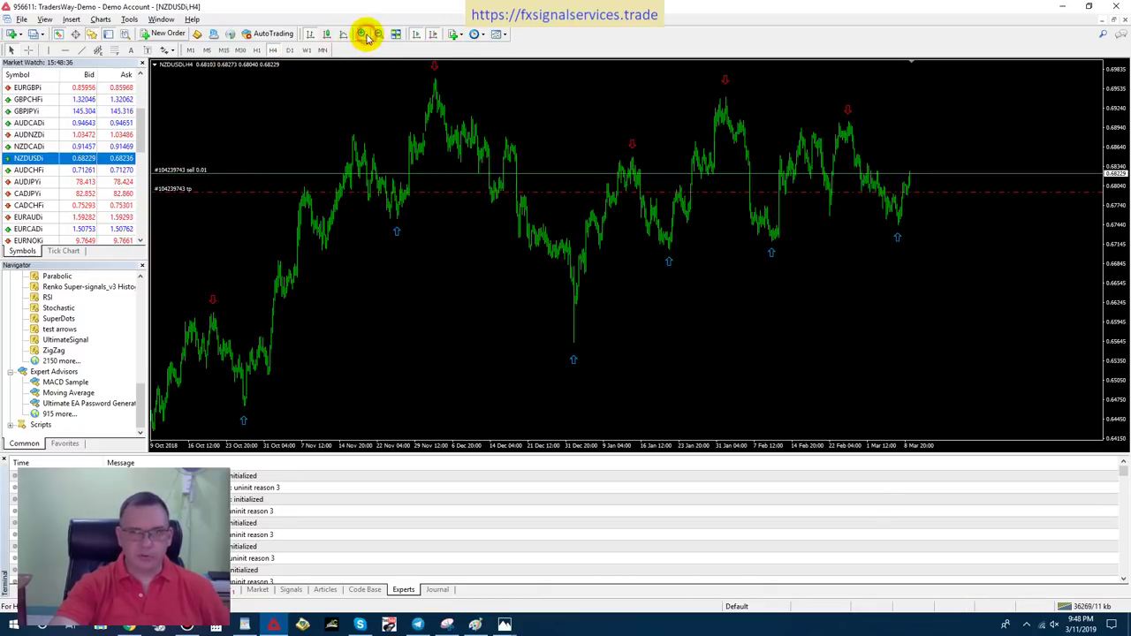
Step: Zoom in further on the recent weeks of NZDUSD bars around the sell and take-profit lines
{"action": "left_click", "coordinate": [366, 36]}
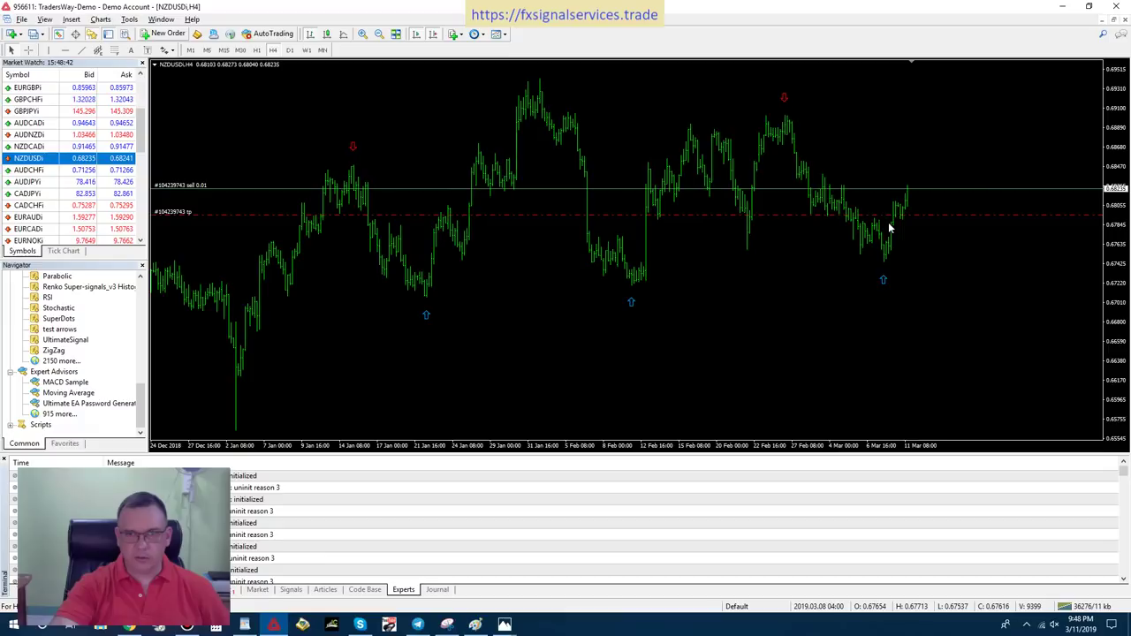
{"action": "left_click", "coordinate": [372, 41]}
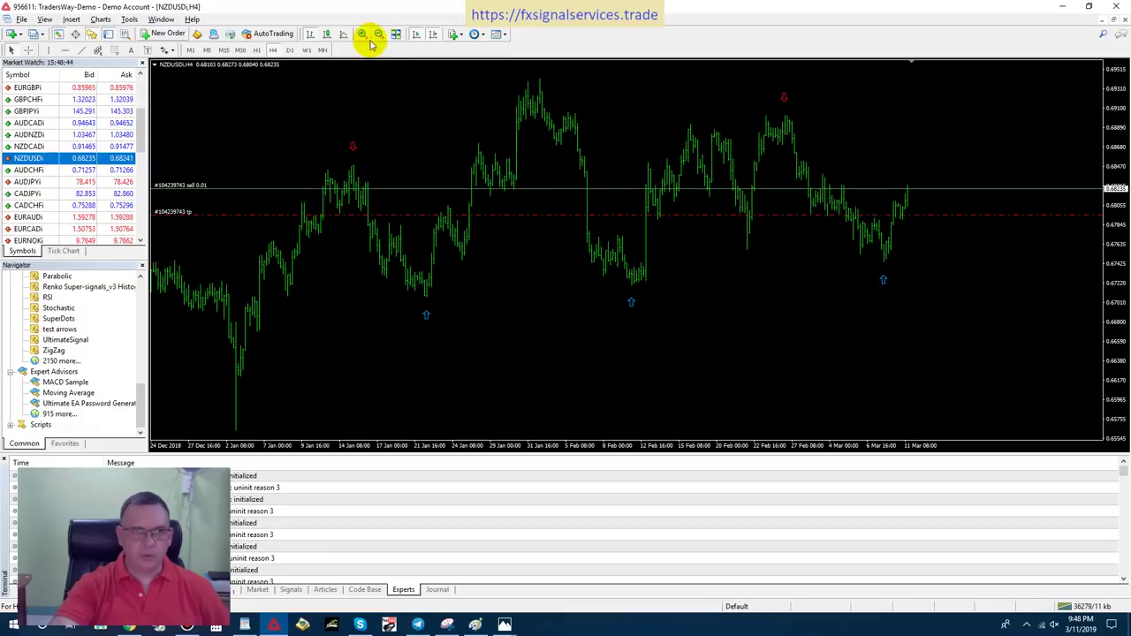
{"action": "left_click", "coordinate": [360, 35]}
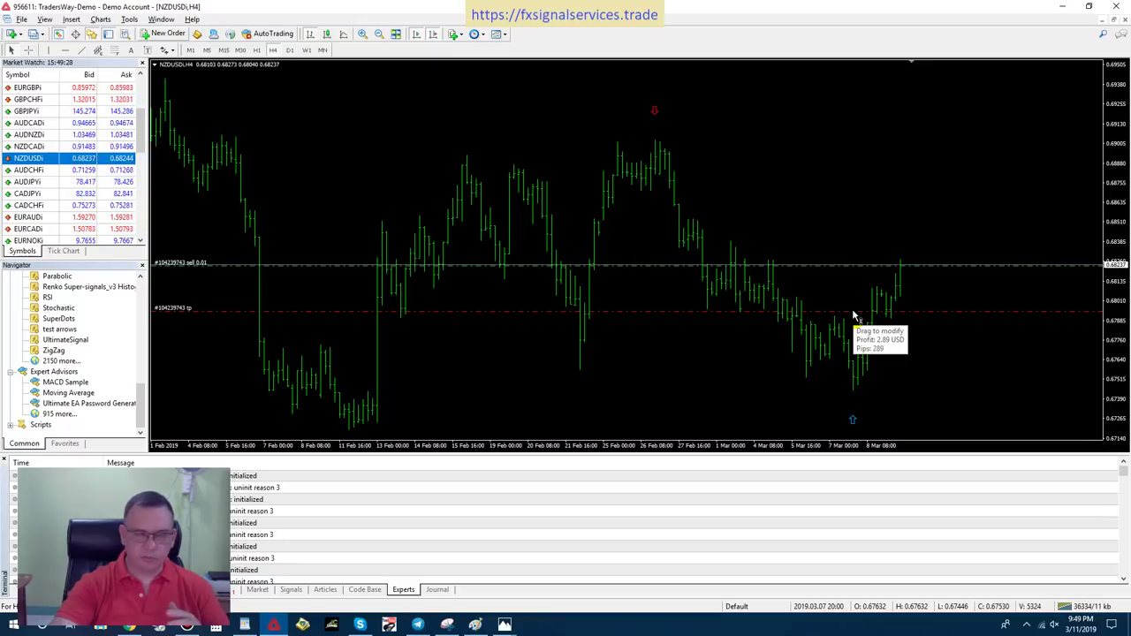
Step: Switch to H1, compress the price scale, then step down through M15 to M5
{"action": "left_click", "coordinate": [257, 49]}
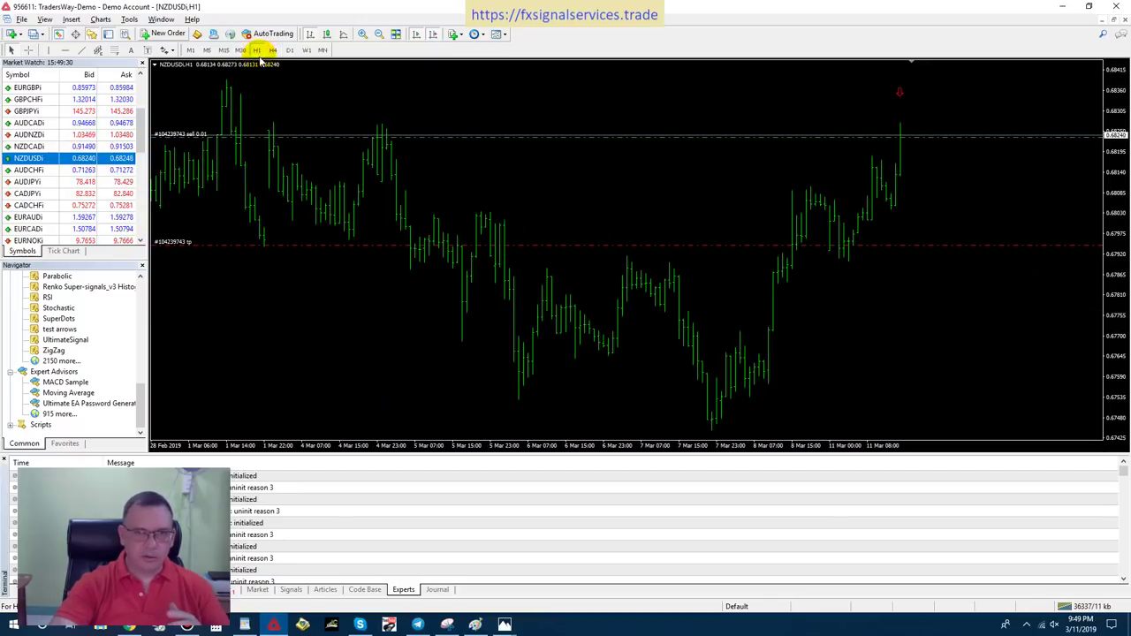
{"action": "left_click_drag", "start_coordinate": [1127, 253], "coordinate": [1128, 256]}
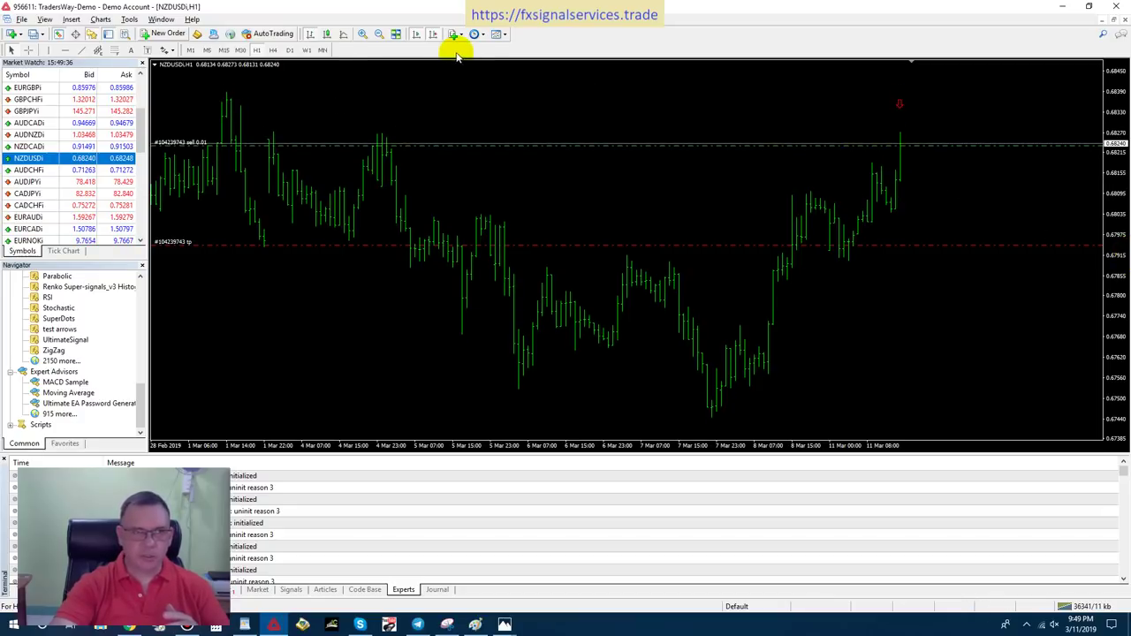
{"action": "left_click", "coordinate": [222, 51]}
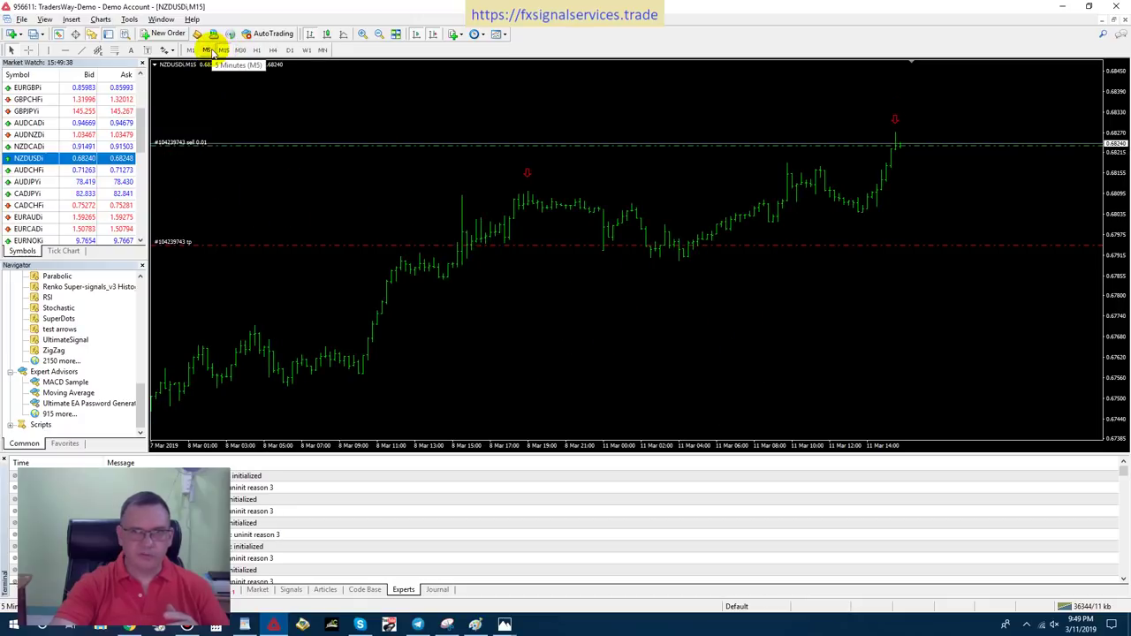
{"action": "left_click", "coordinate": [210, 51]}
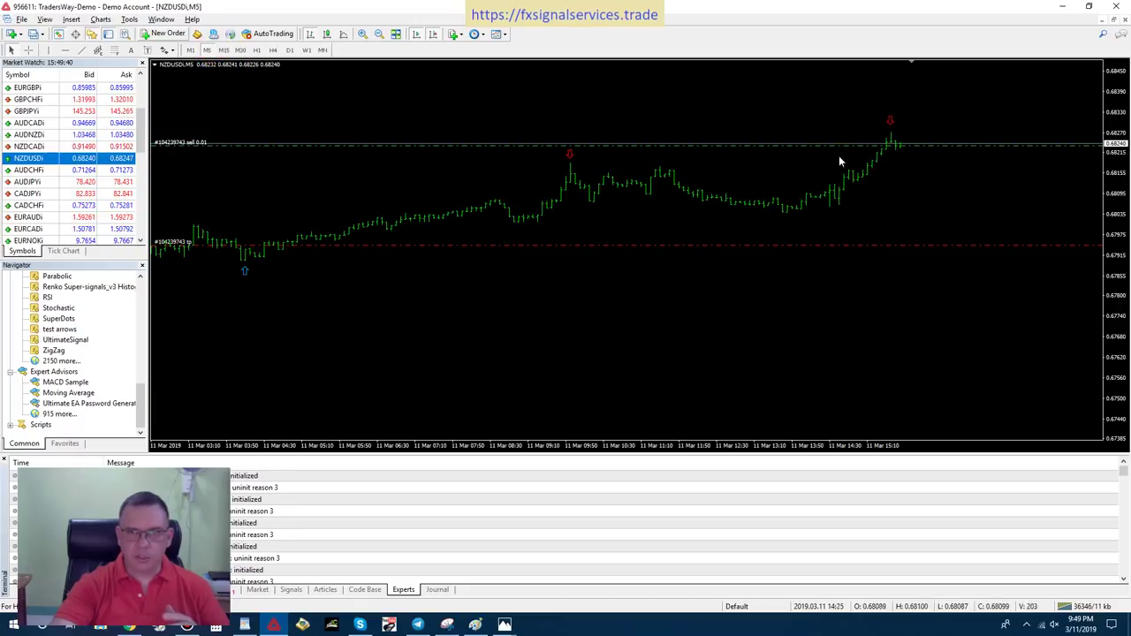